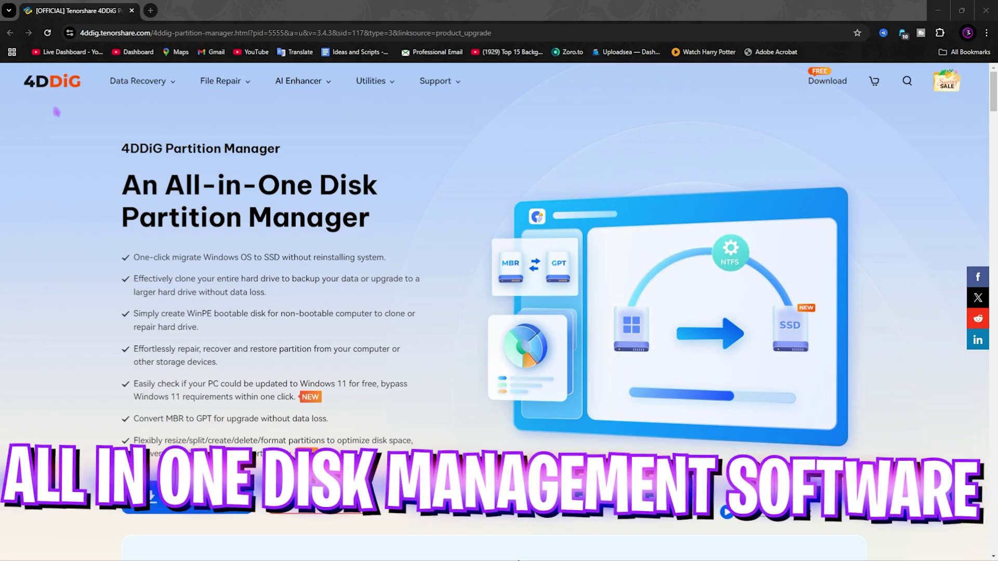
Scroll the product page down to the 'What Can 4DDiG Partition Manager Do for You?' section
scroll(241, 428, "down", 10)
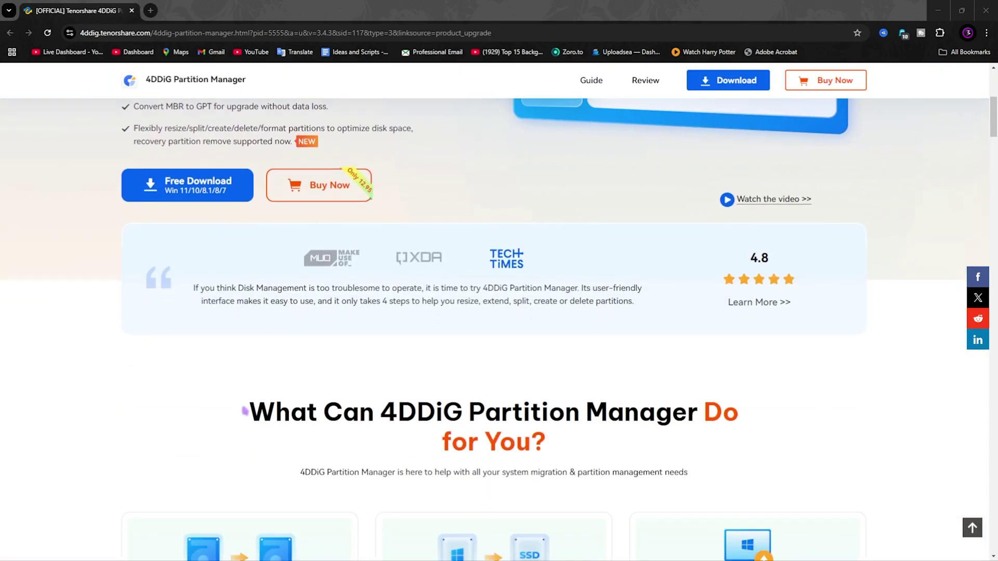
scroll(475, 276, "down", 1)
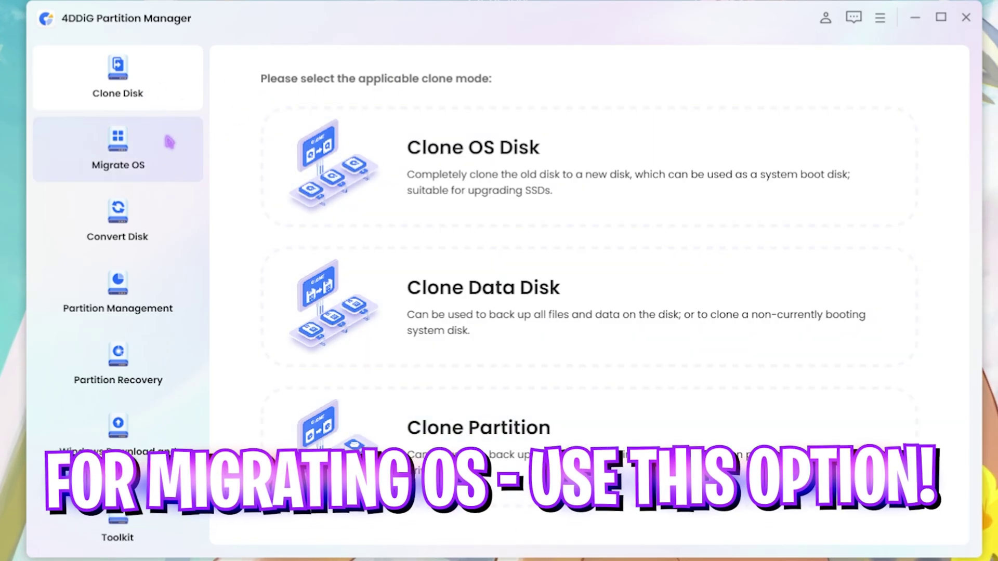
left_click(137, 167)
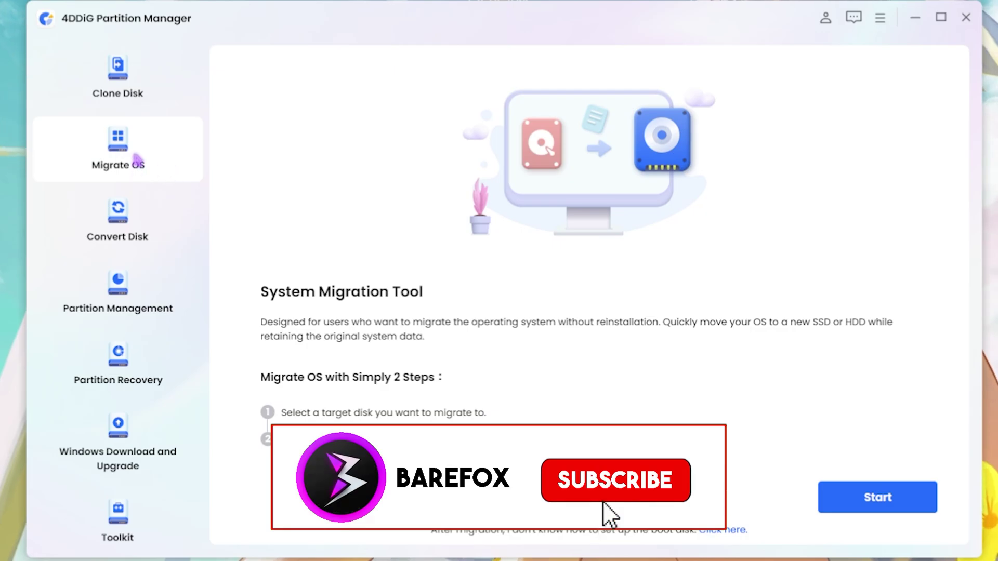
left_click(862, 499)
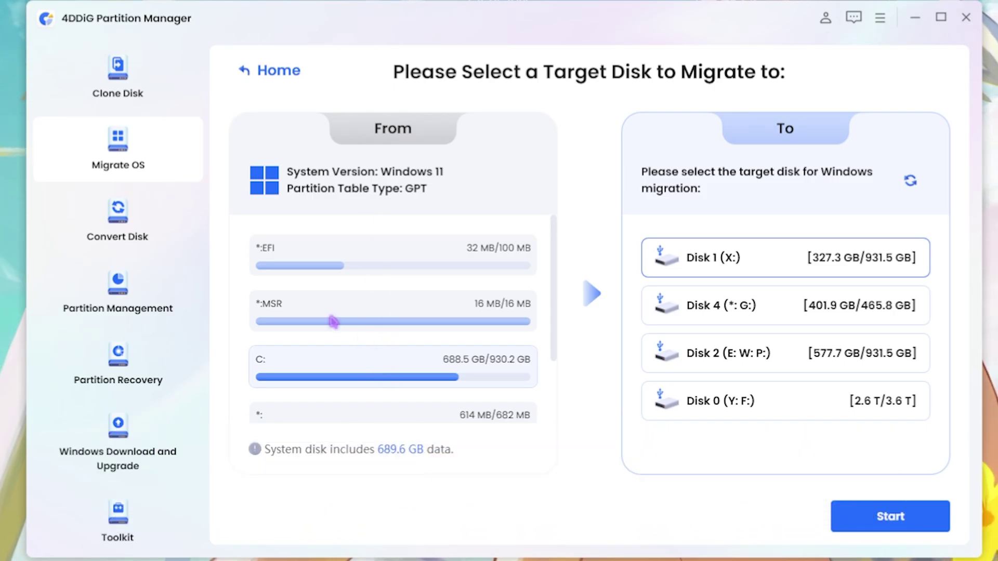
left_click(719, 393)
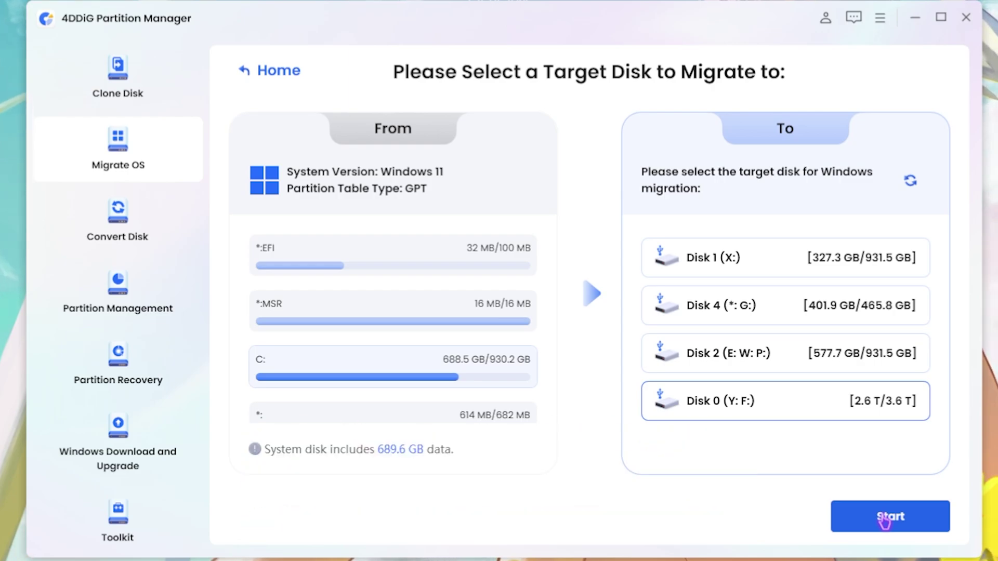
left_click(149, 74)
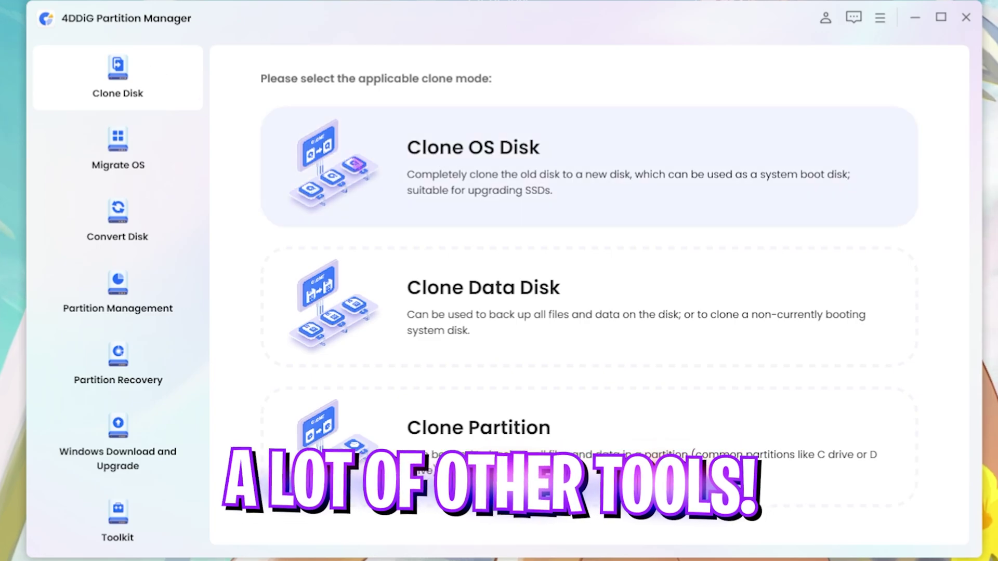
Start a Clone Data Disk setup, checking the source disk list but keeping Disk 3
left_click(496, 306)
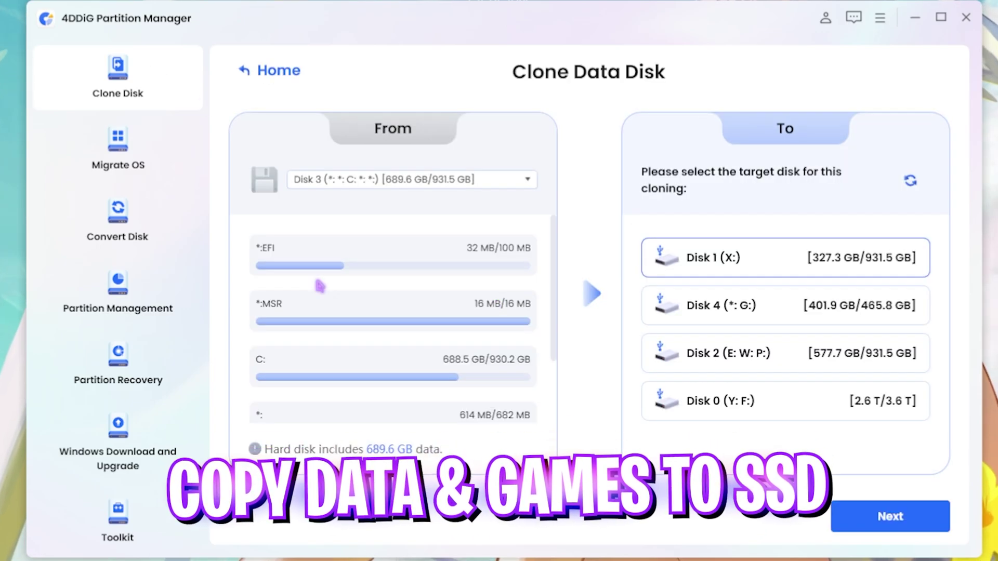
left_click(492, 181)
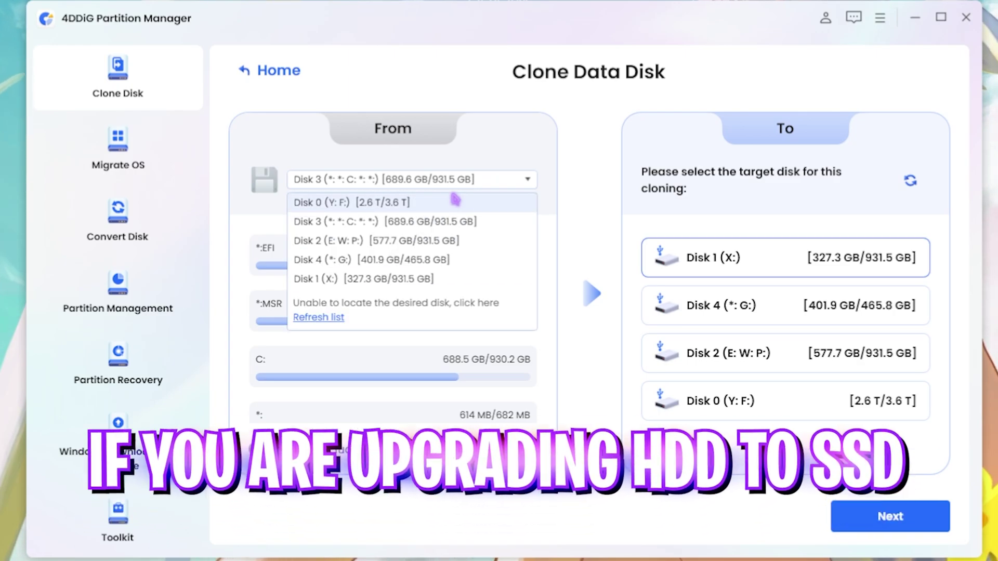
left_click(465, 184)
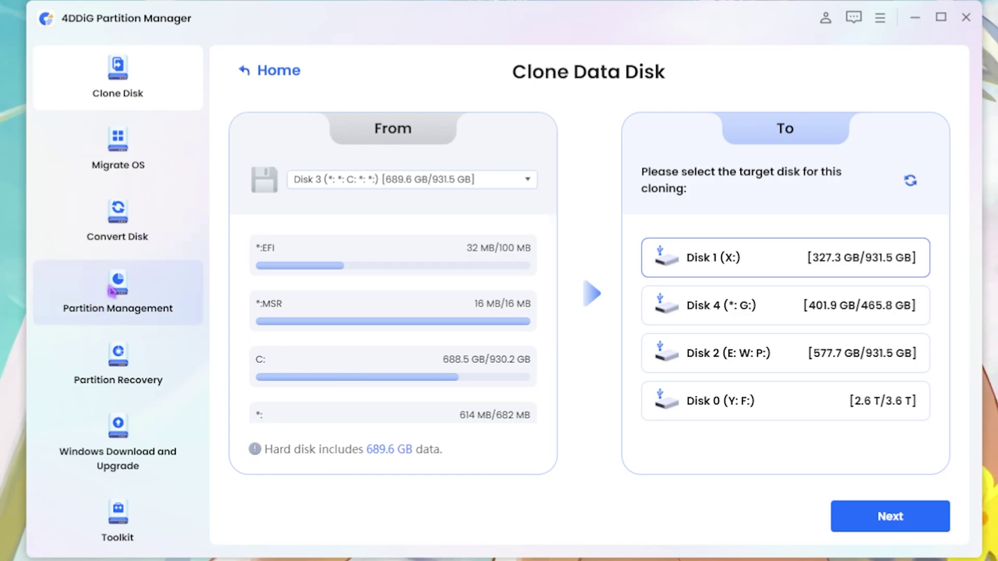
In Partition Management, open Resize/Move for Disk 0's 655.9 GB Y:YouTube partition
left_click(112, 291)
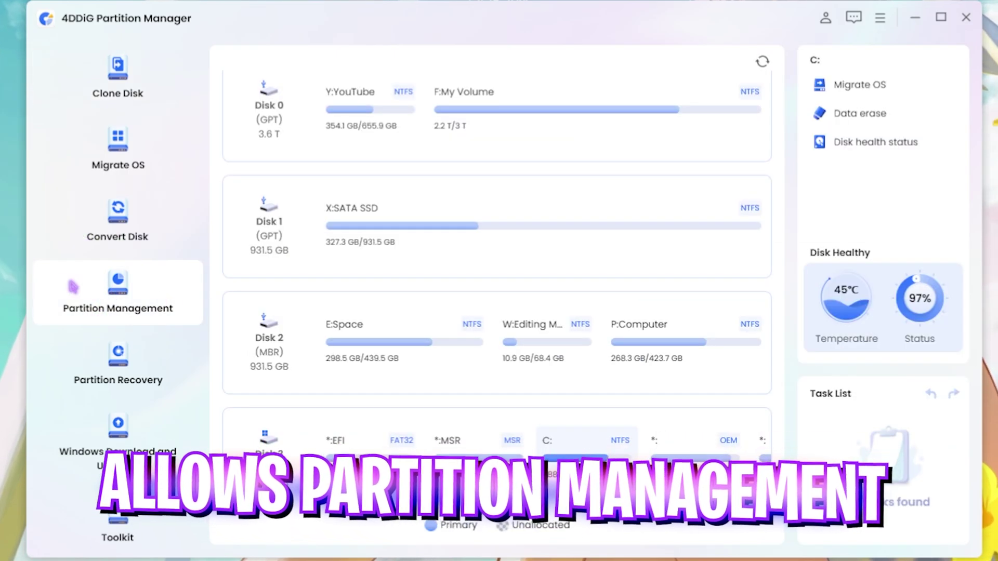
left_click(431, 150)
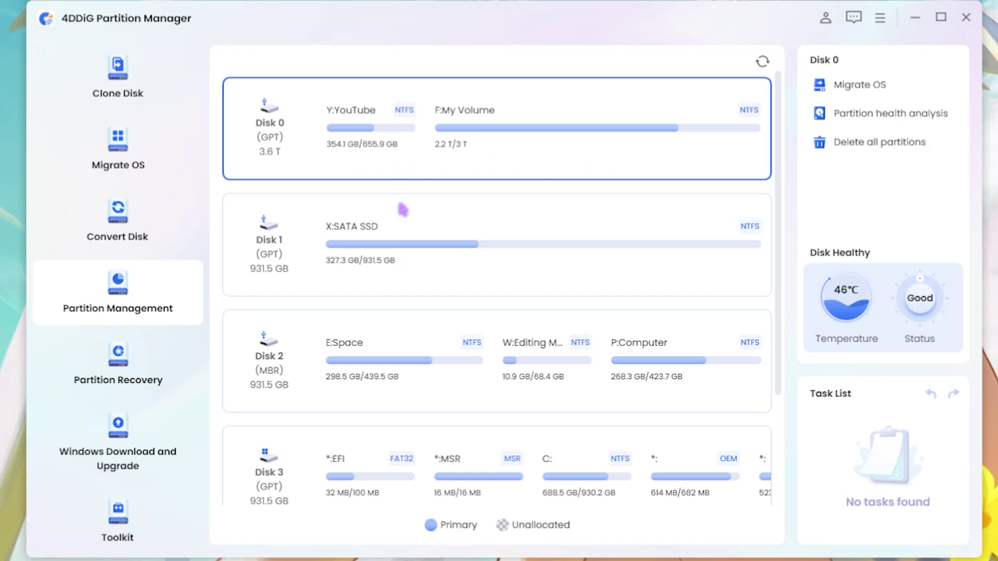
left_click(457, 151)
left_click(416, 249)
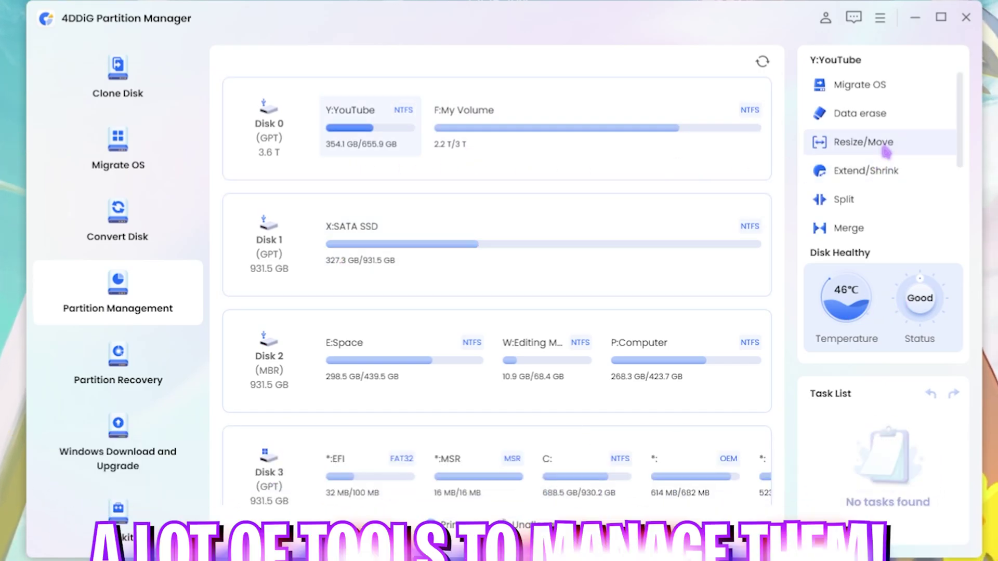
left_click(885, 150)
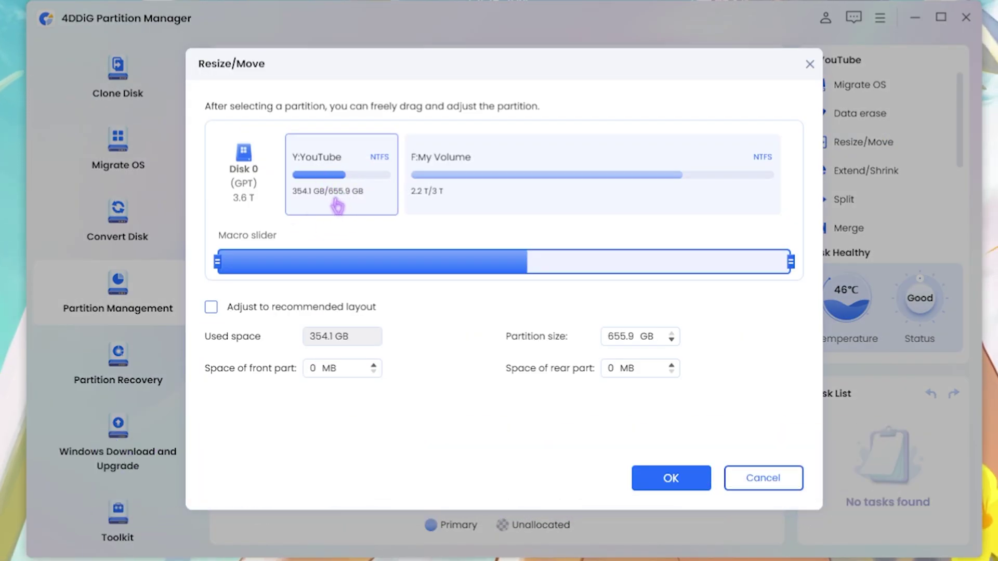
Queue shrinking F:My Volume by freeing 81 GB at its front
left_click(466, 190)
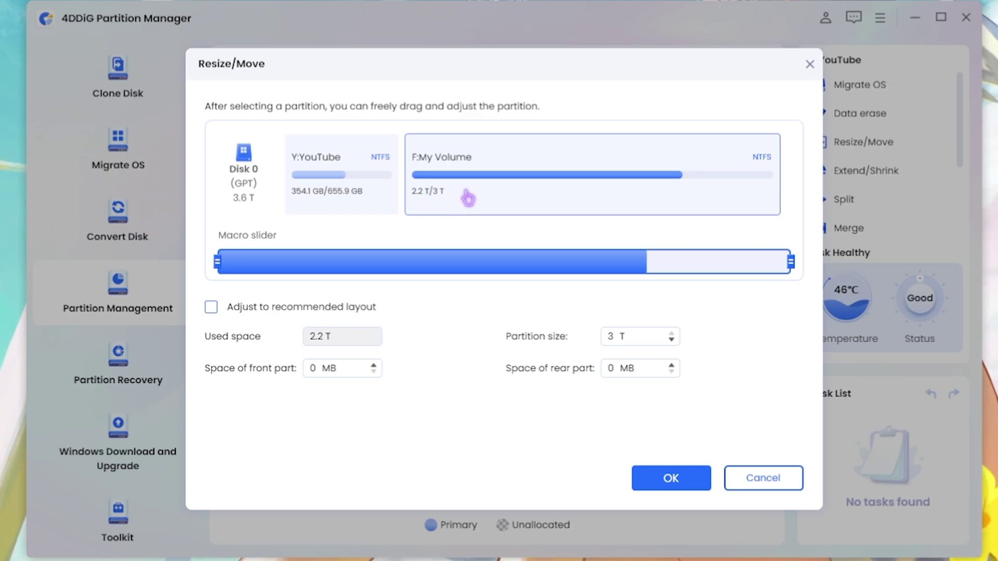
left_click(370, 210)
left_click(457, 183)
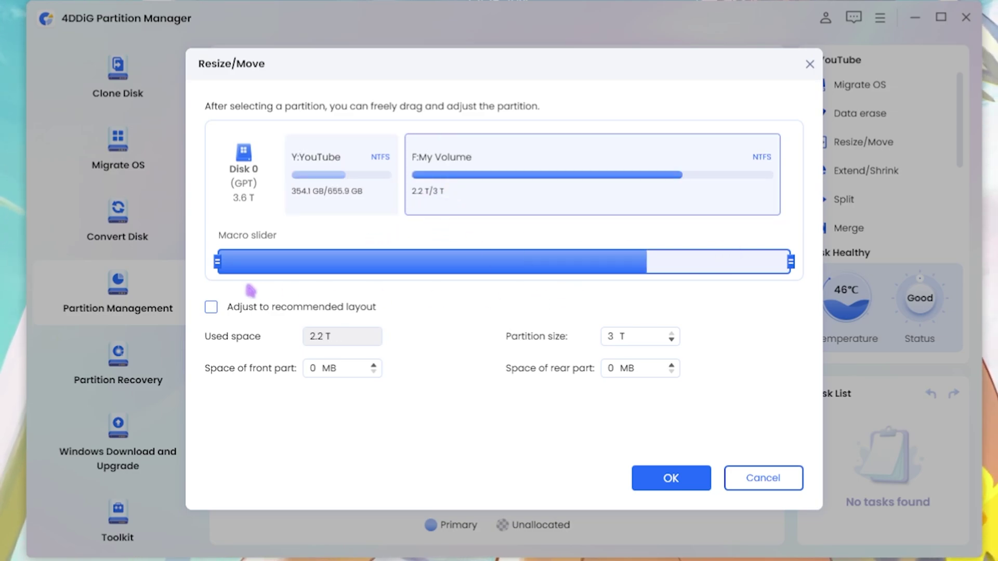
mouse_move(219, 258)
left_mouse_down()
mouse_move(246, 258)
mouse_move(234, 258)
left_mouse_up()
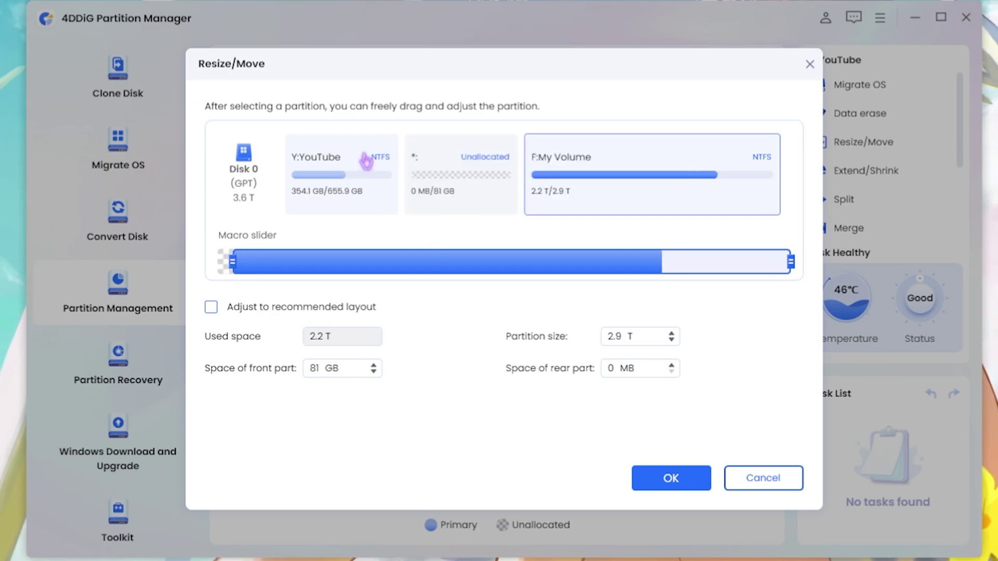
left_click(678, 479)
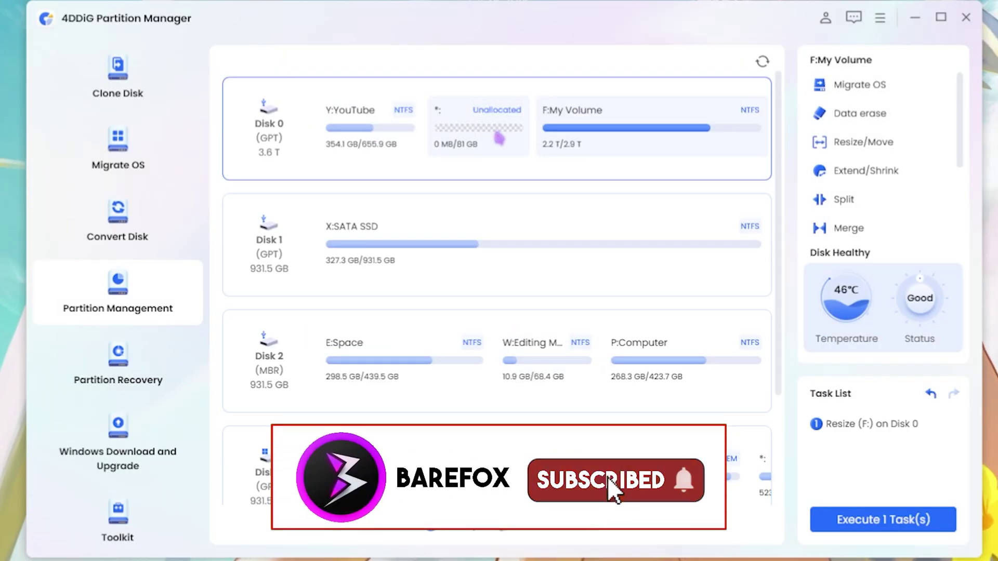
Queue extending Y:YouTube into the freed 81 GB, up to 736.9 GB
left_click(818, 146)
left_click(382, 187)
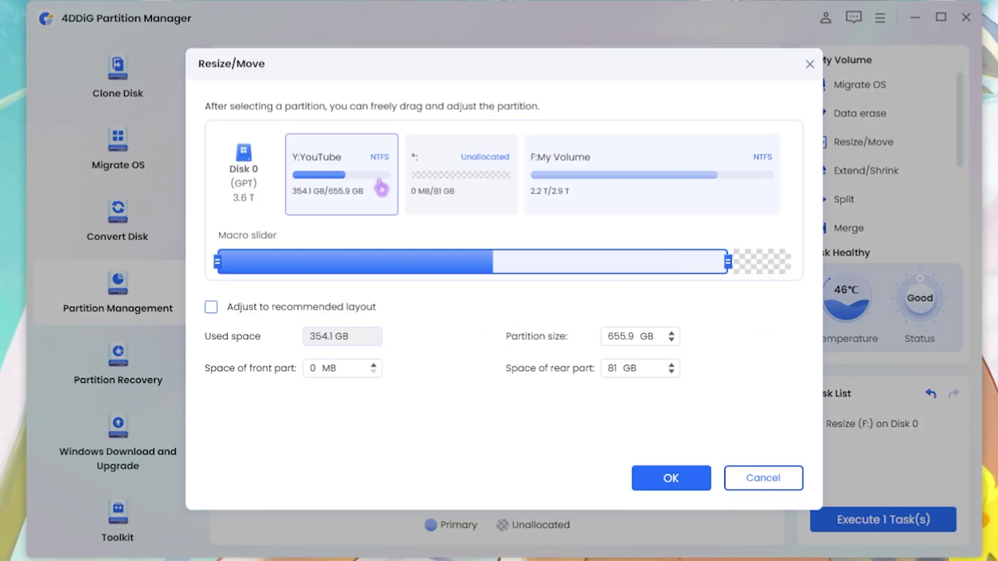
left_click_drag(727, 261, 790, 261)
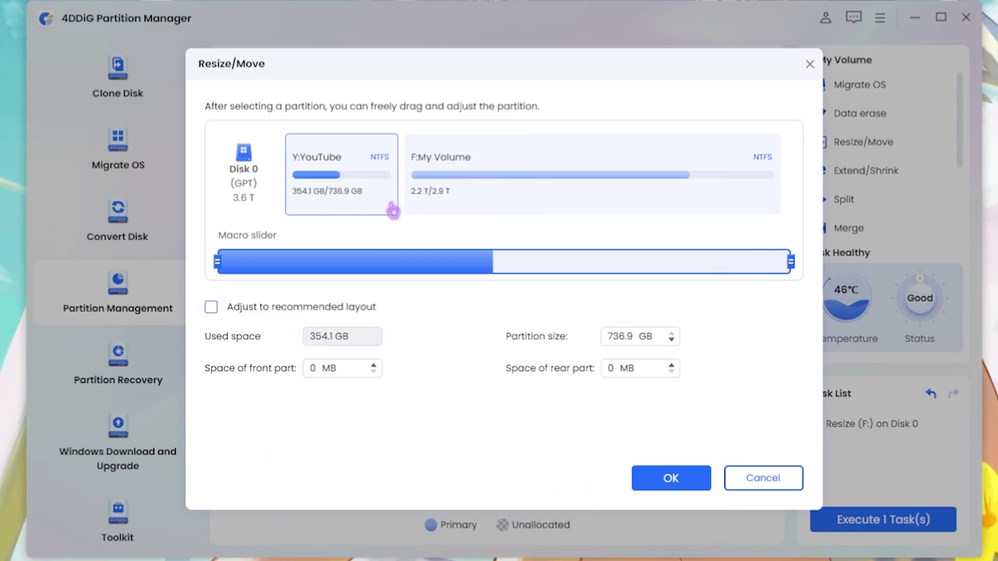
left_click(665, 476)
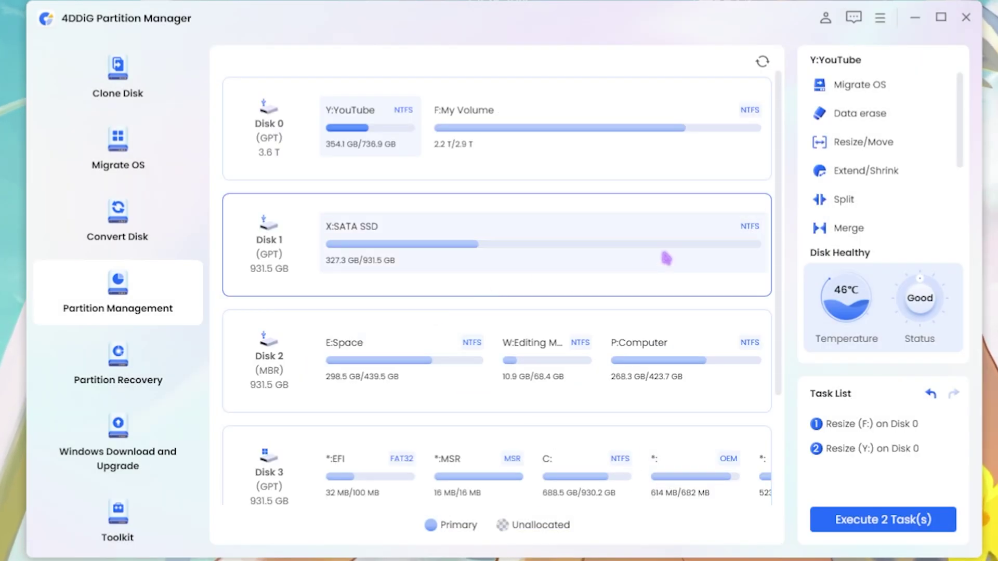
Run both queued resize operations, confirming past the 'Partition (F:) is in use' warning
left_click(875, 523)
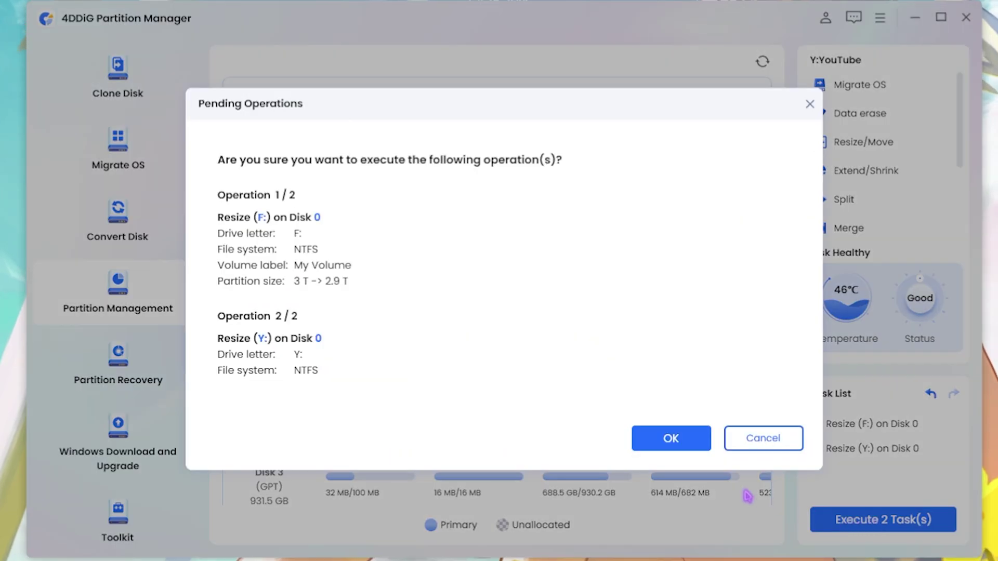
left_click(663, 438)
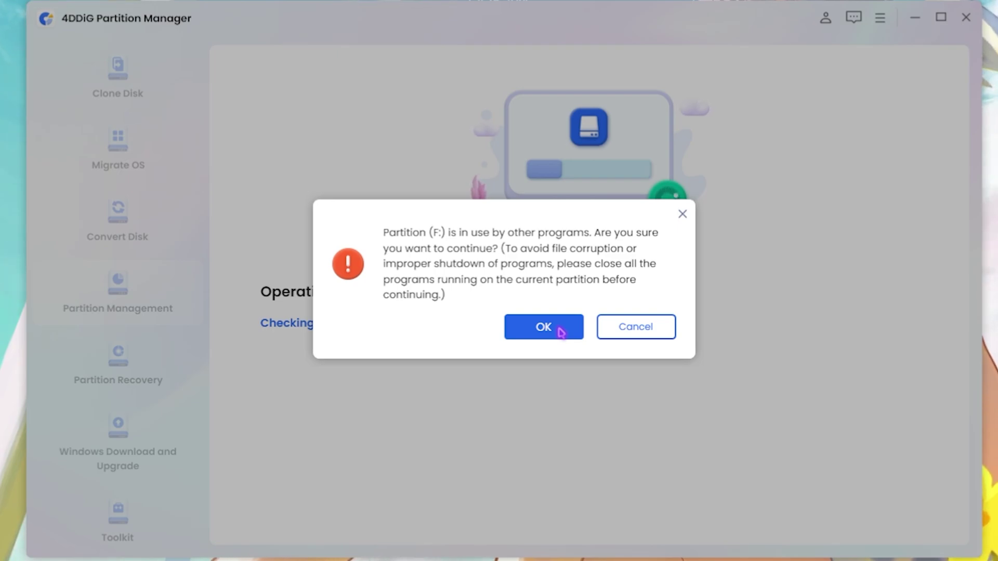
left_click(561, 333)
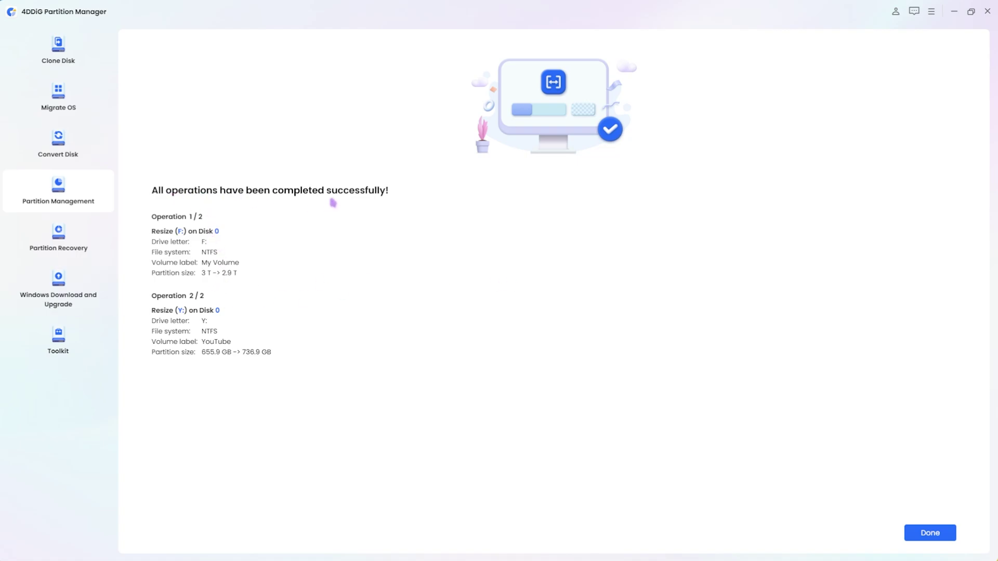
In File Explorer, check that the YouTube (Y:) drive now shows its enlarged 736.9 GB size
key("super")
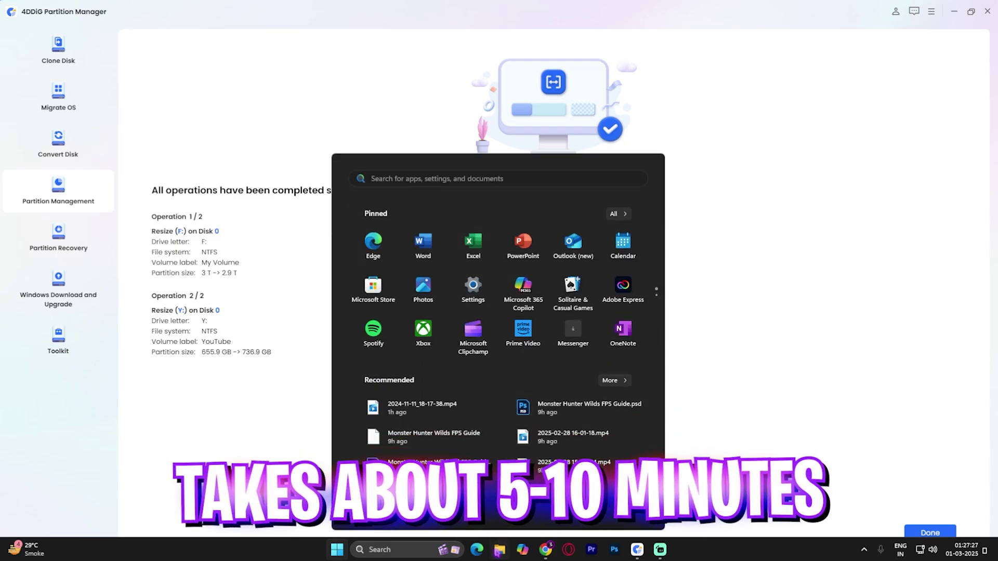
key("super+e")
left_click(329, 138)
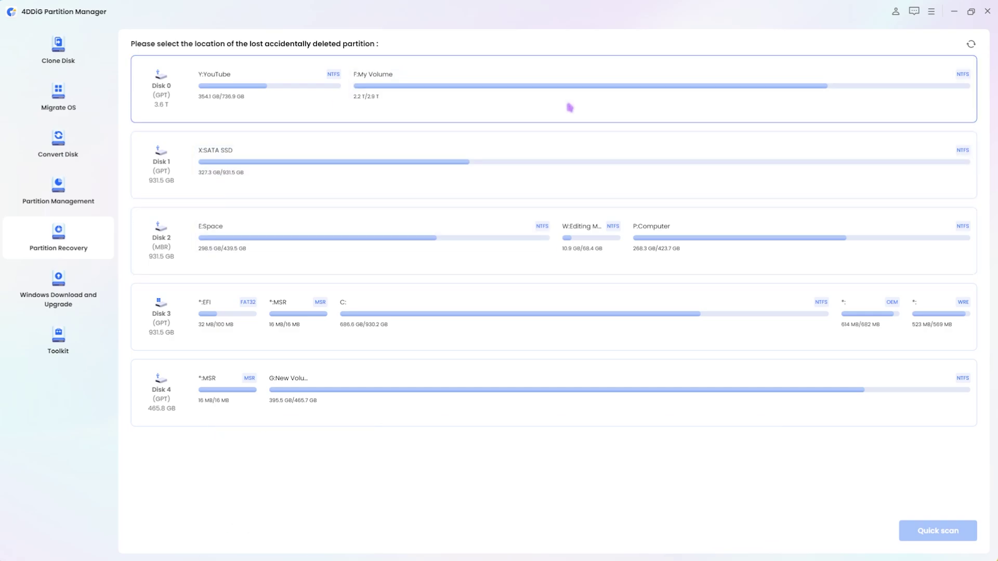
Go to the Windows Download and Upgrade page in the sidebar
left_click(84, 285)
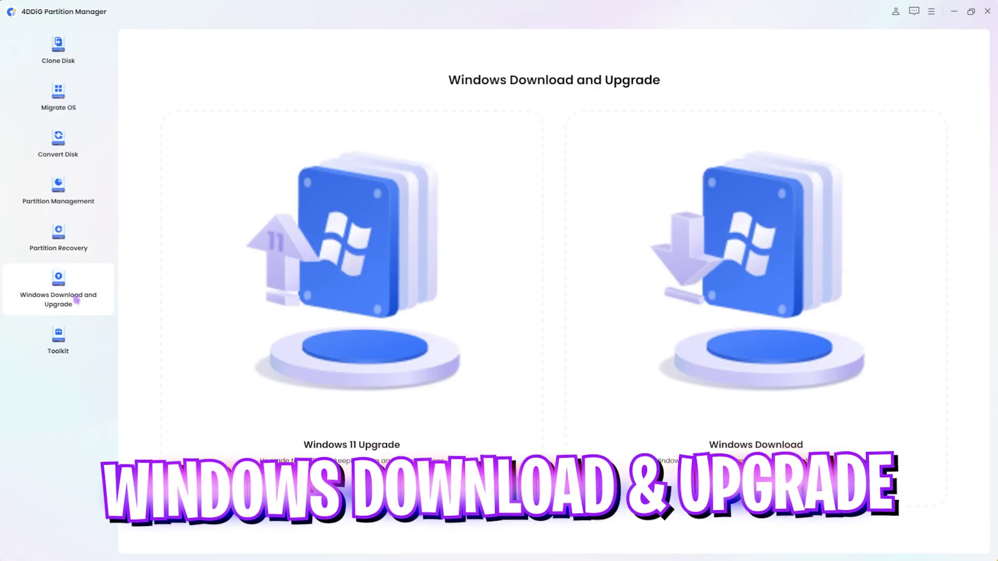